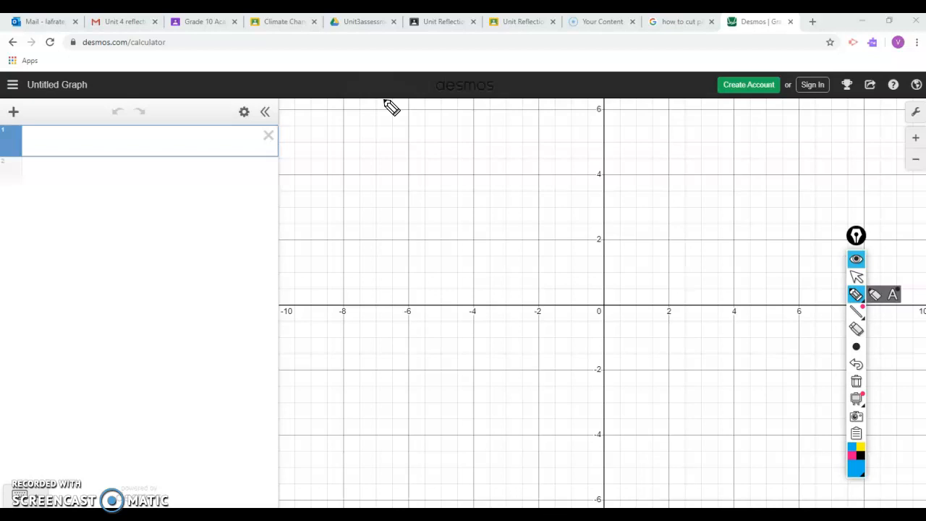
left_click(393, 97)
mouse_move(396, 99)
left_mouse_down()
mouse_move(306, 76)
mouse_move(263, 80)
left_mouse_up()
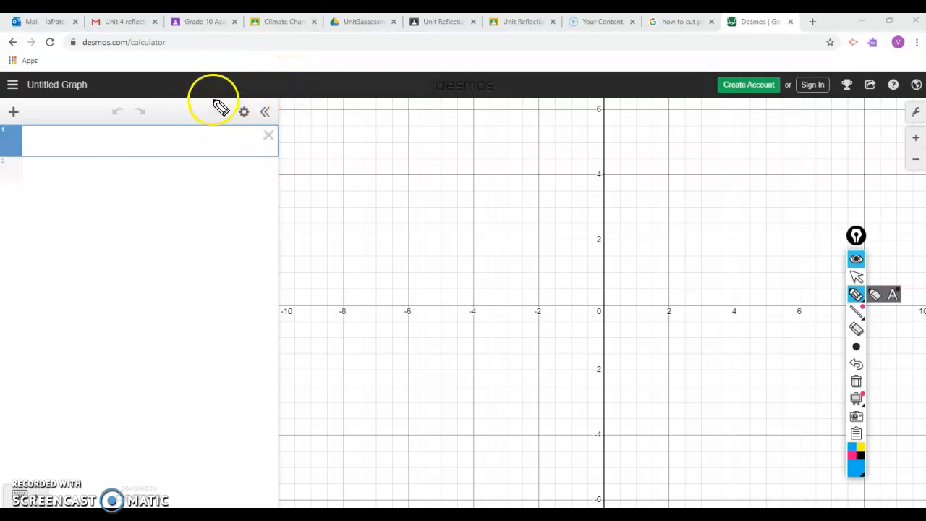
mouse_move(53, 444)
left_mouse_down()
mouse_move(21, 444)
mouse_move(42, 449)
left_mouse_up()
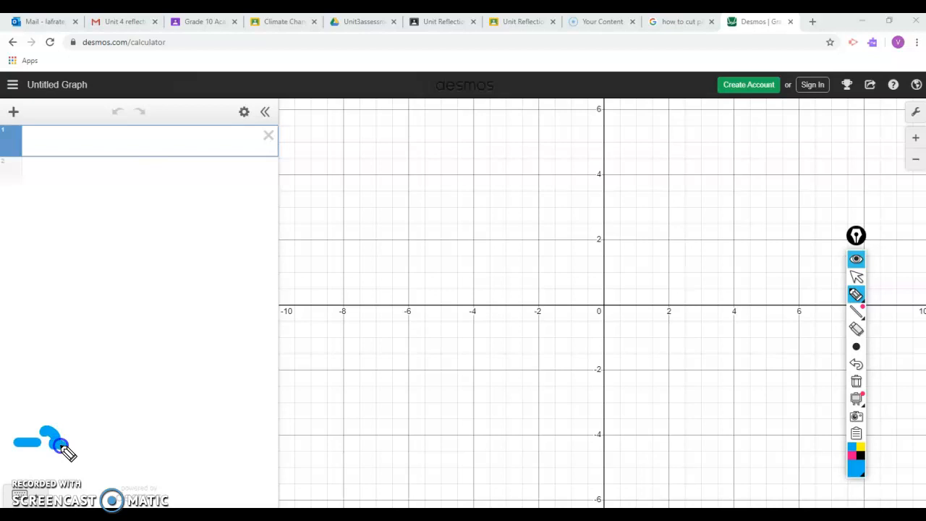
left_click_drag(83, 442, 84, 443)
Set the annotation pen to the thinnest stroke size and erase the thick blue strokes below the expression list.
mouse_move(862, 304)
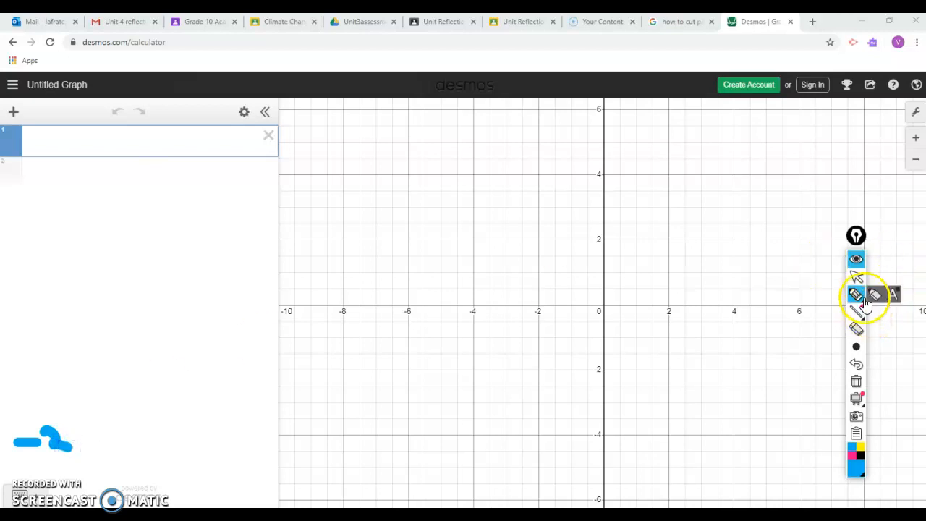
left_click(857, 297)
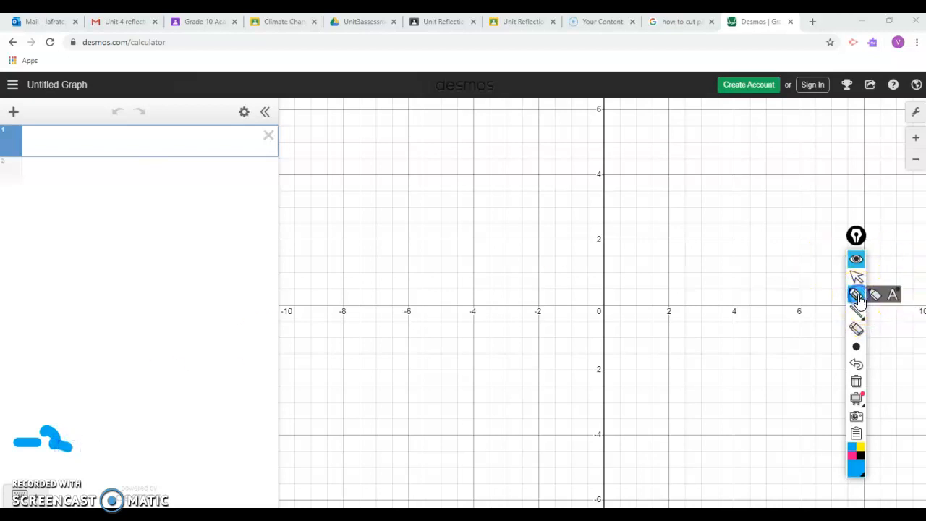
mouse_move(855, 350)
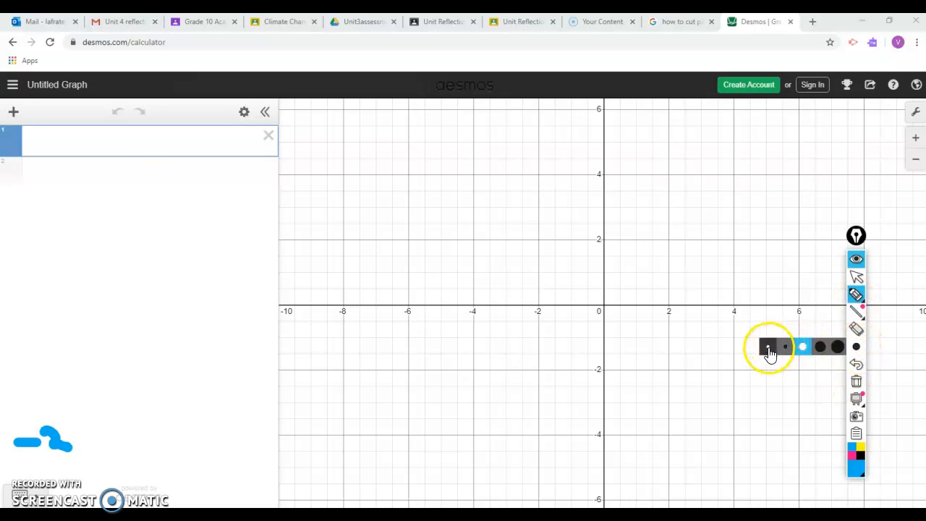
left_click(769, 348)
left_click(856, 329)
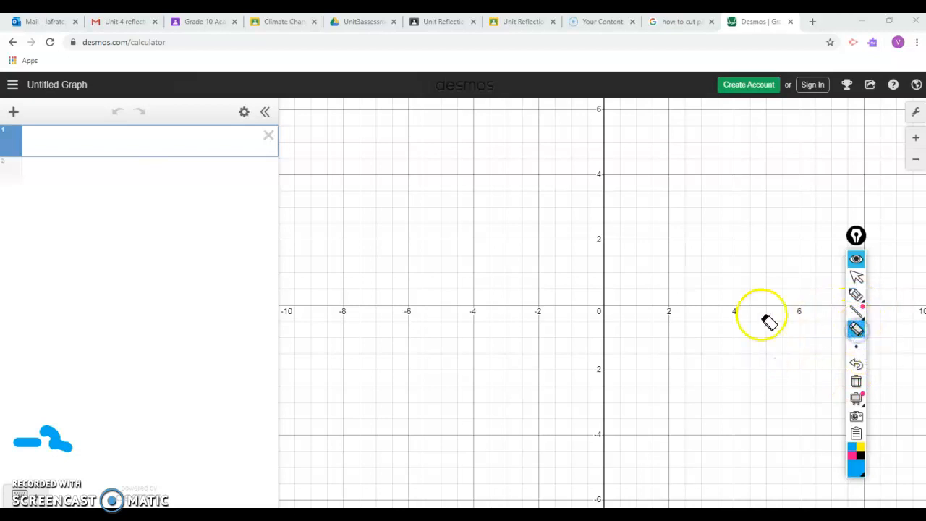
left_click_drag(92, 450, 33, 439)
Handwrite −2(x−4)^2+8 with the thin blue pen in the blank area below the expression list.
mouse_move(846, 353)
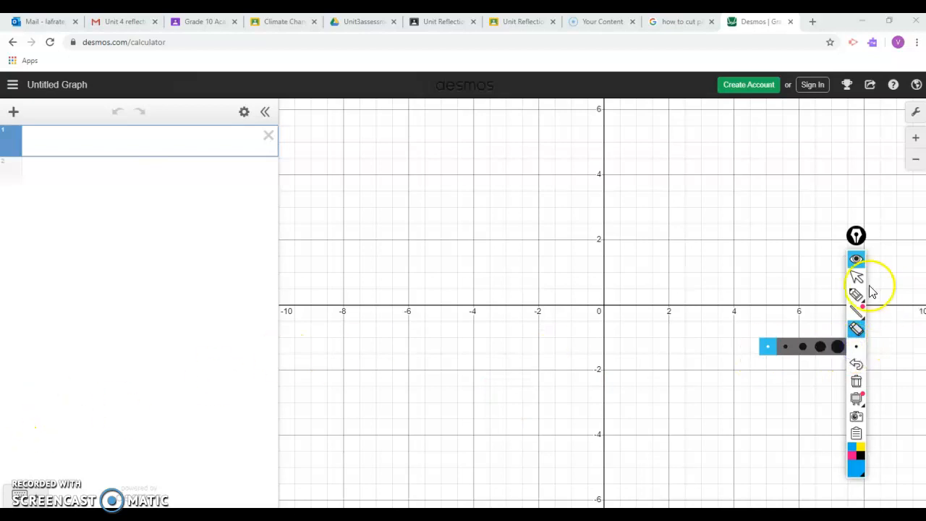
left_click(855, 296)
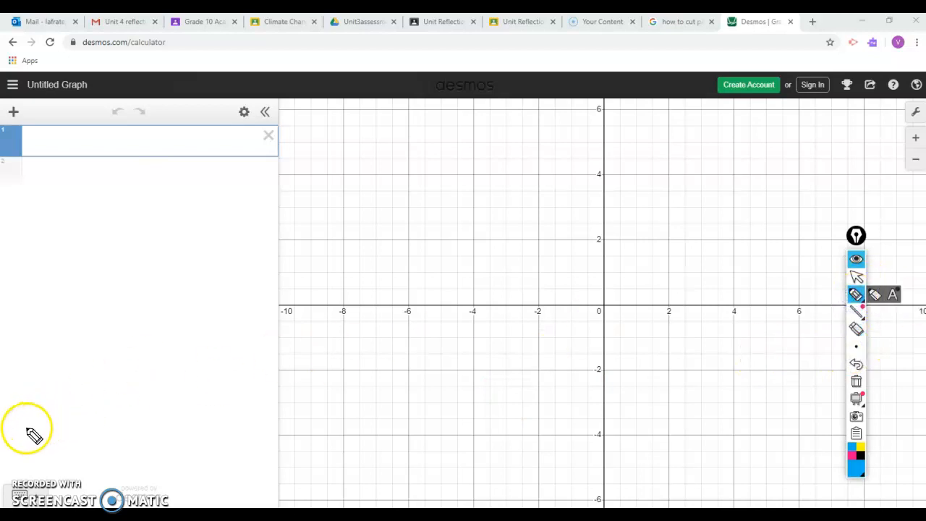
left_click(37, 431)
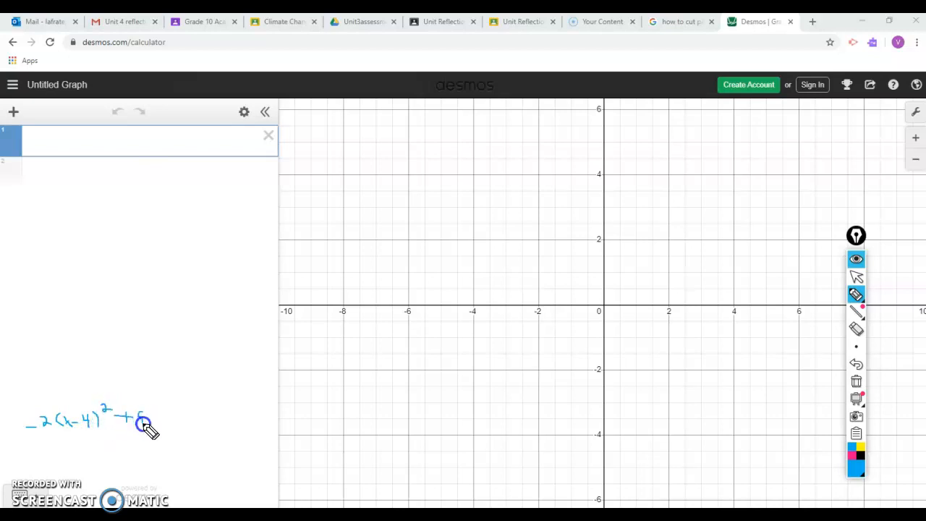
left_click_drag(148, 422, 141, 414)
Leave drawing mode and graph the parent parabola y = x^2 in the first expression line.
left_click(857, 278)
left_click(105, 418)
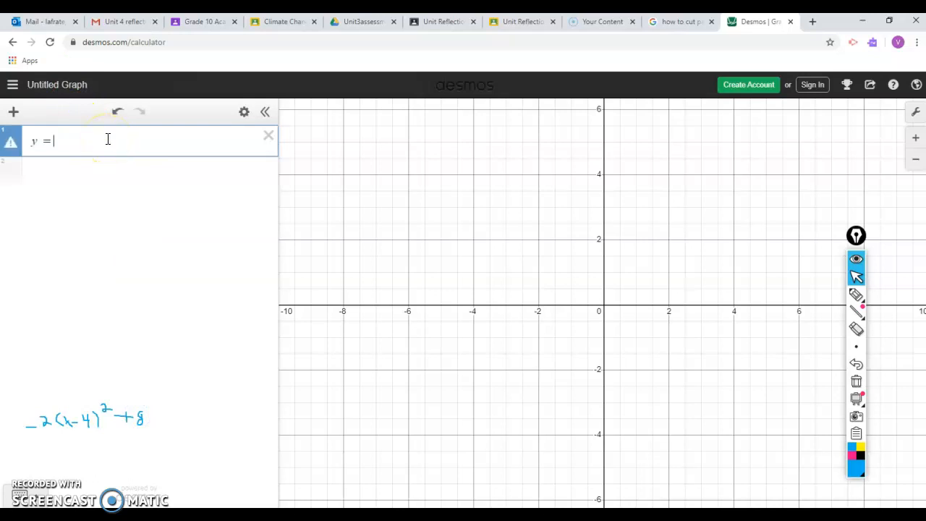
type("x")
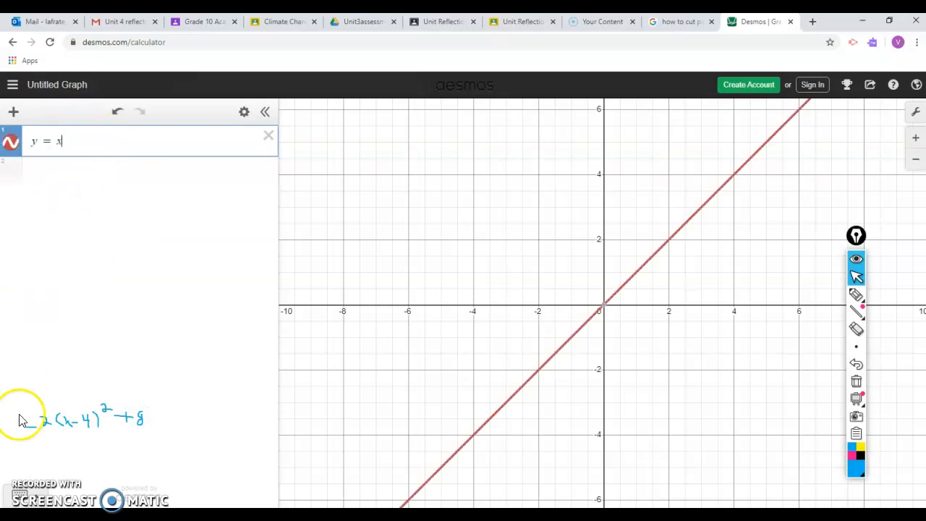
left_click(20, 497)
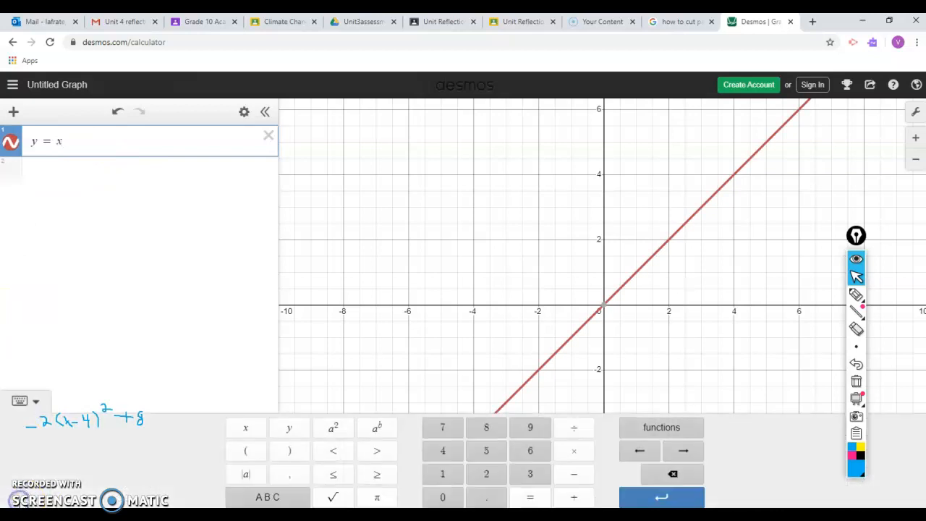
left_click(368, 437)
left_click(333, 428)
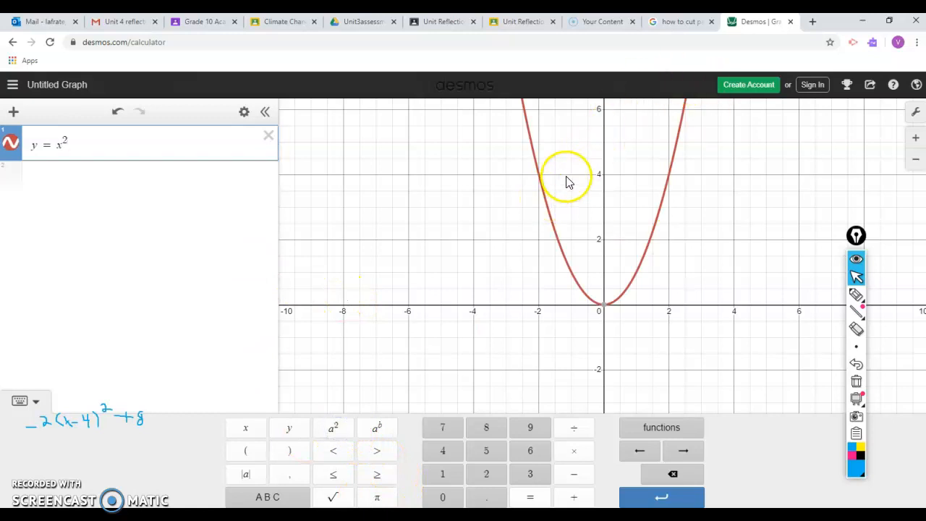
left_click(568, 184)
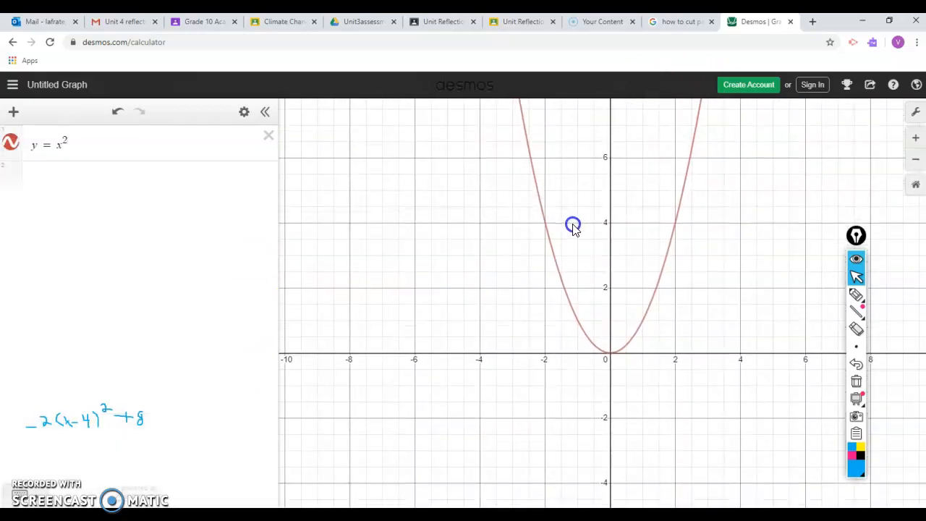
Copy y = x^2 into the second expression line and add the coefficient 2 to make y = 2x^2.
left_click(17, 179)
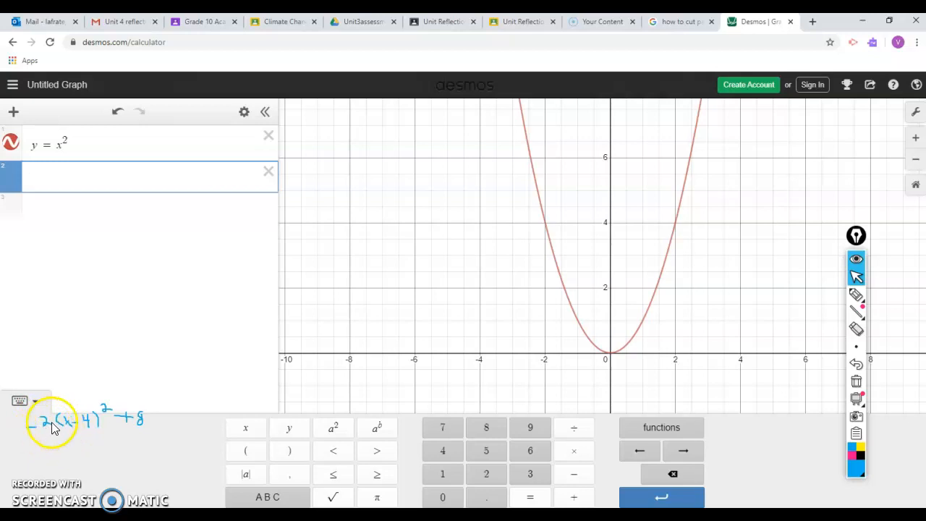
left_click_drag(33, 144, 72, 146)
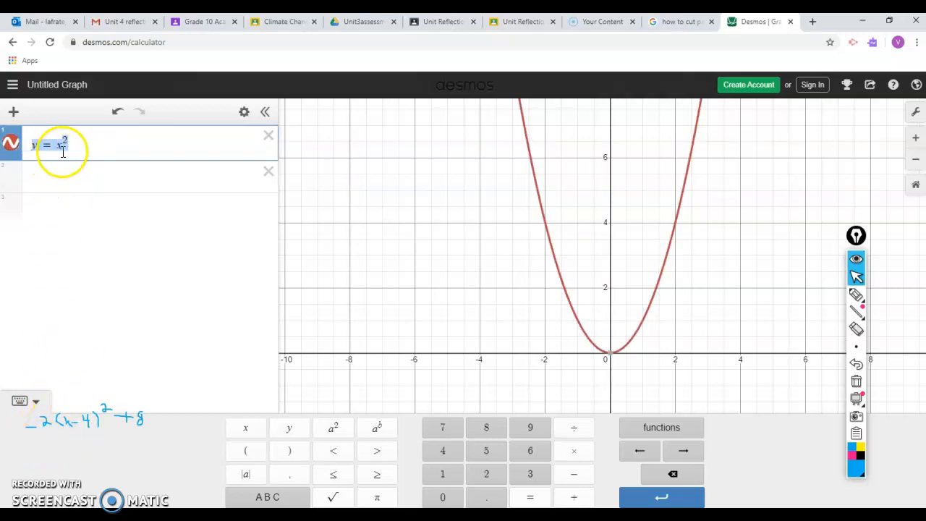
left_click(70, 170)
type("y=x^2")
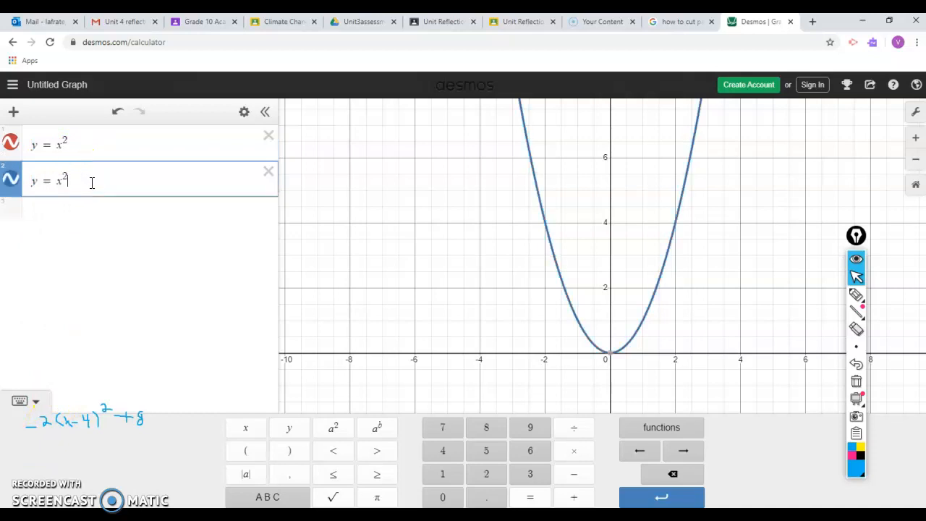
left_click(54, 183)
type("2")
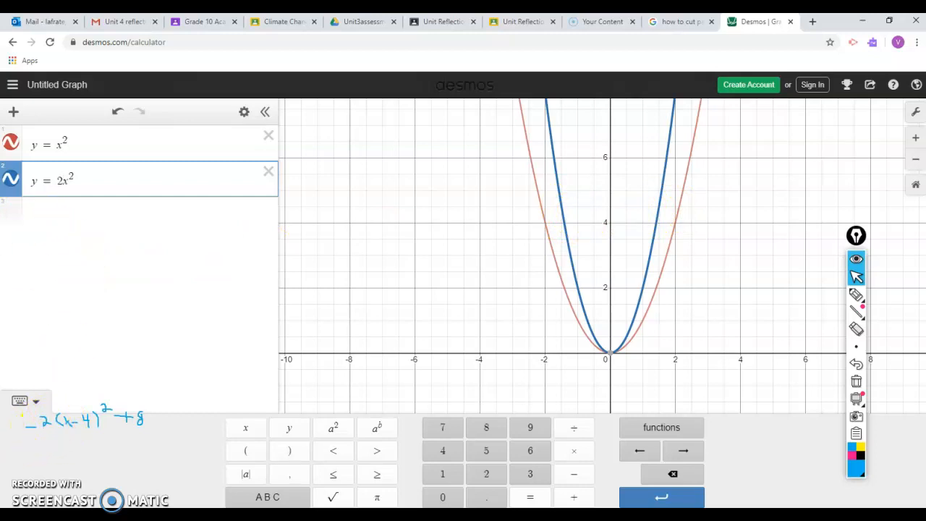
Copy y = 2x^2 into the third expression line and add a negative sign to make y = −2x^2.
left_click(54, 213)
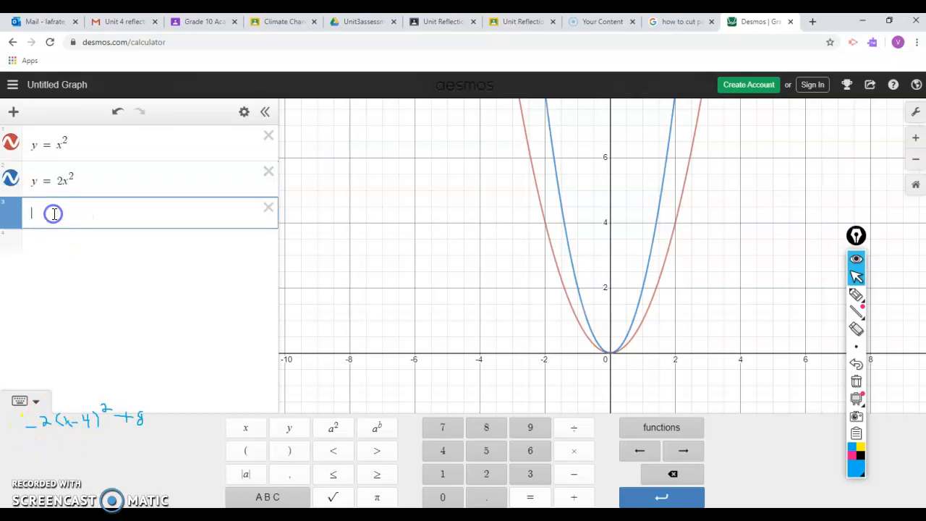
left_click(32, 184)
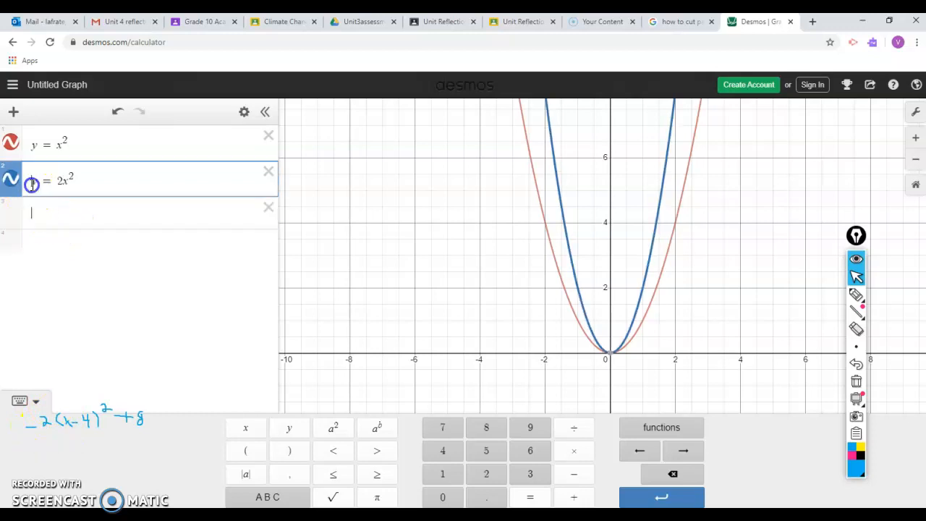
left_click(66, 213)
type("y=2x^2")
type("-")
scroll(721, 351, "down", 1)
scroll(721, 351, "down", 2)
left_click_drag(707, 403, 709, 322)
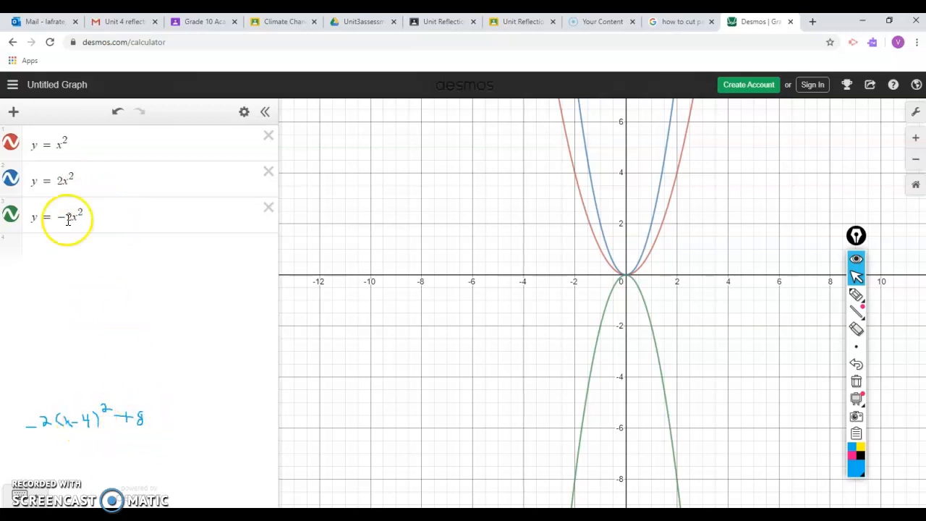
Copy y = −2x^2 into the fourth expression line and edit it to y = −2(x−4)^2.
left_click_drag(32, 216, 84, 216)
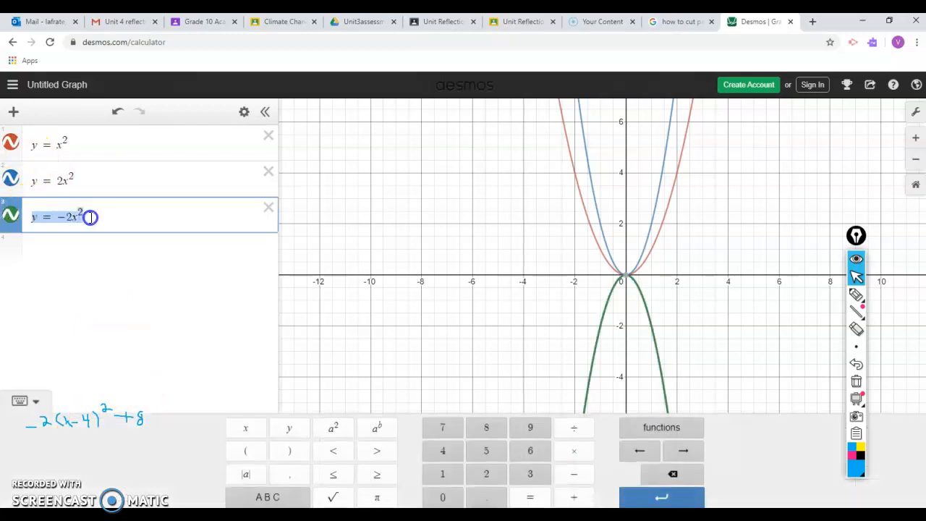
left_click(19, 247)
type("y = −2x^2")
left_click(73, 248)
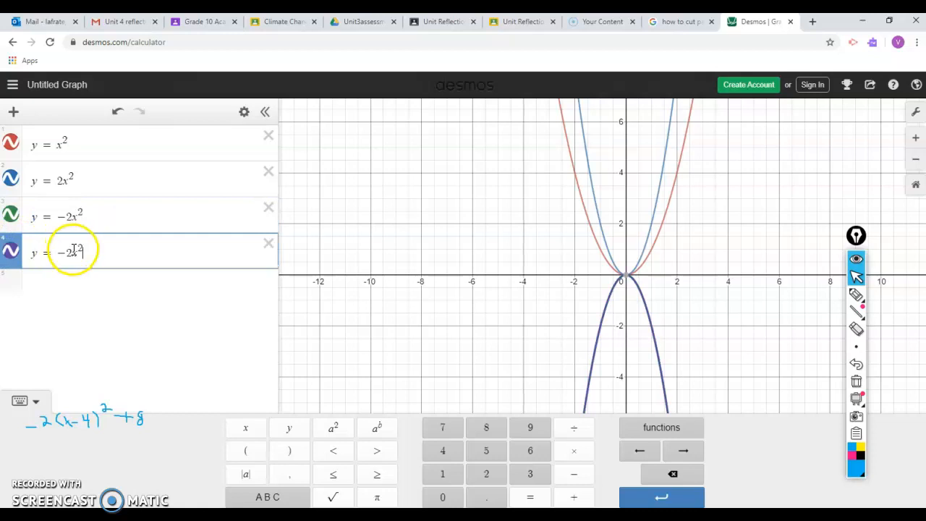
left_click(73, 251)
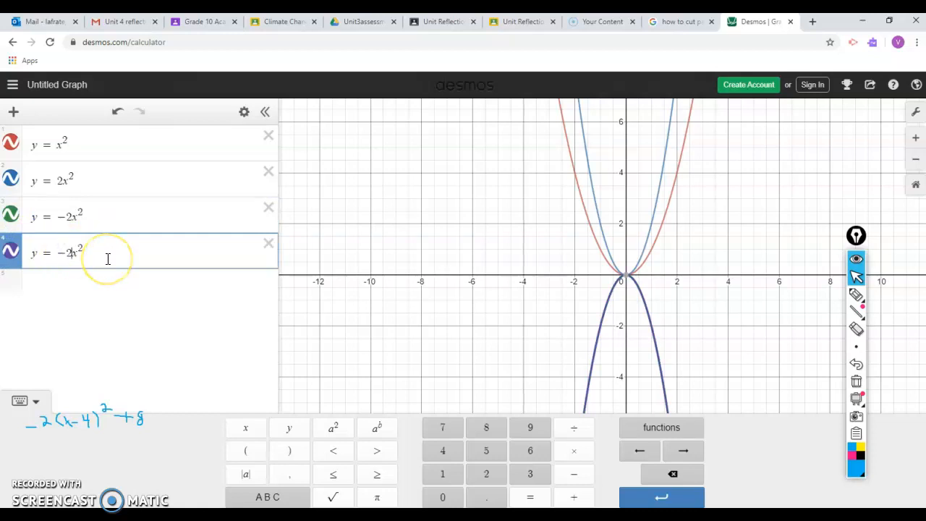
type("(x ")
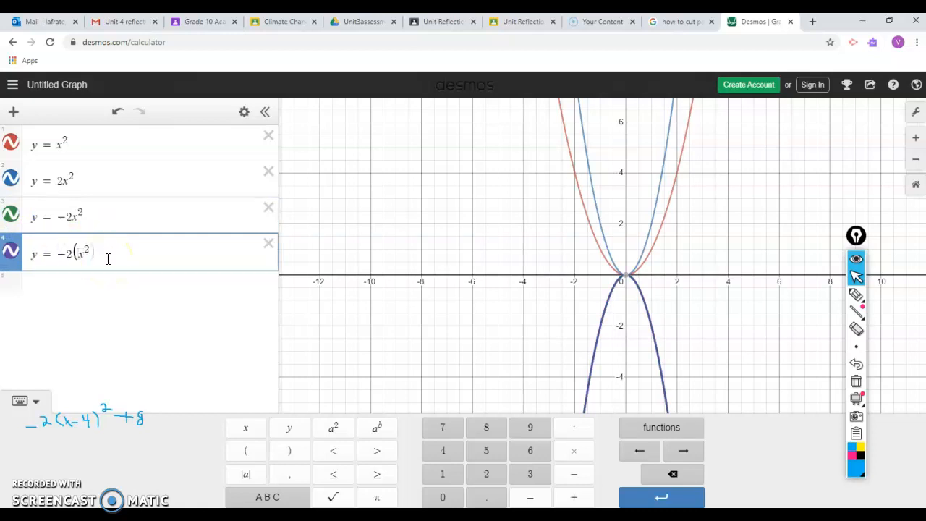
type("- 3")
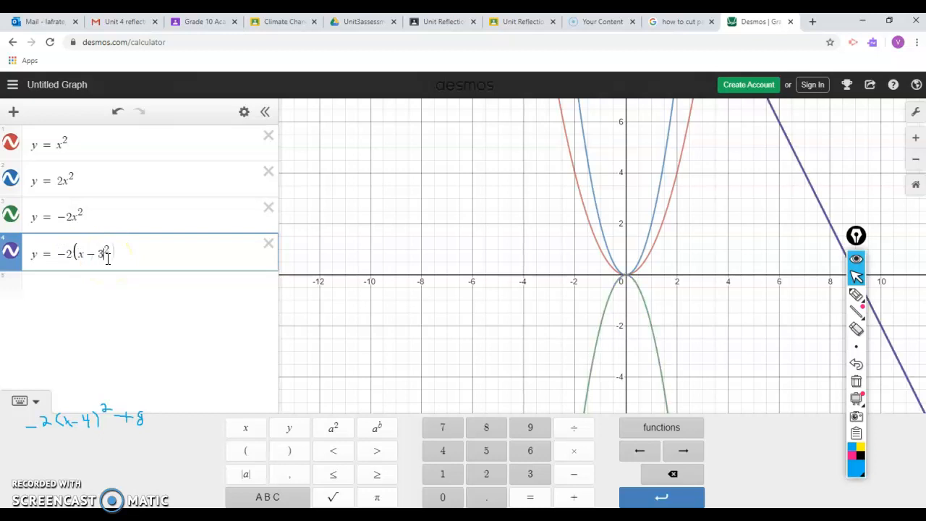
key("BackSpace")
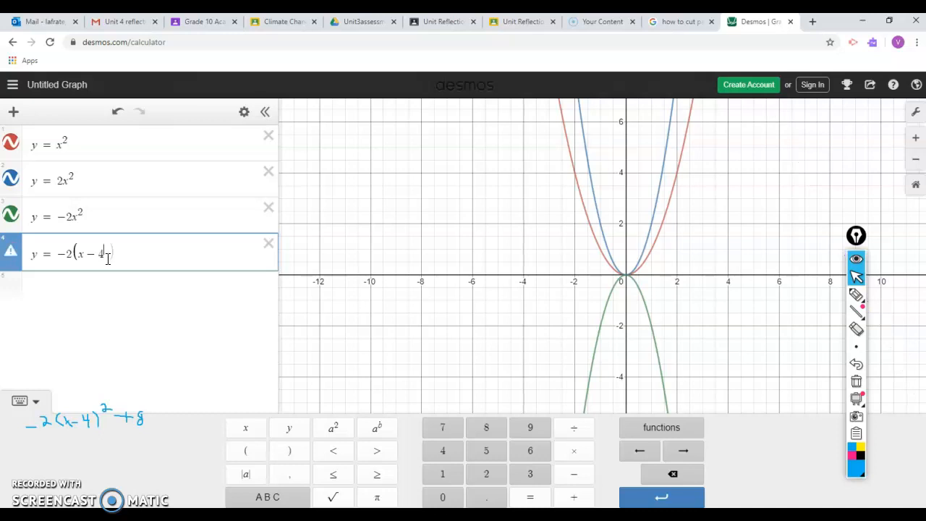
type("4")
key("BackSpace")
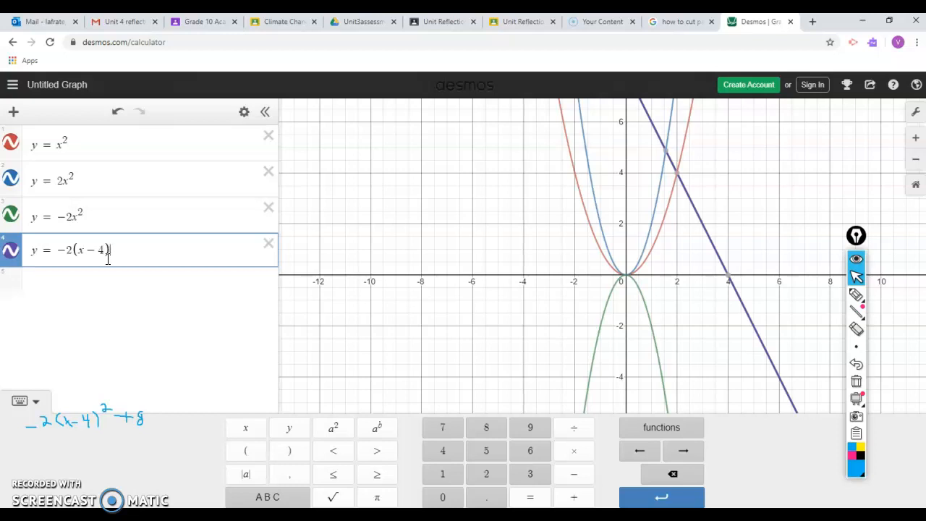
left_click(337, 429)
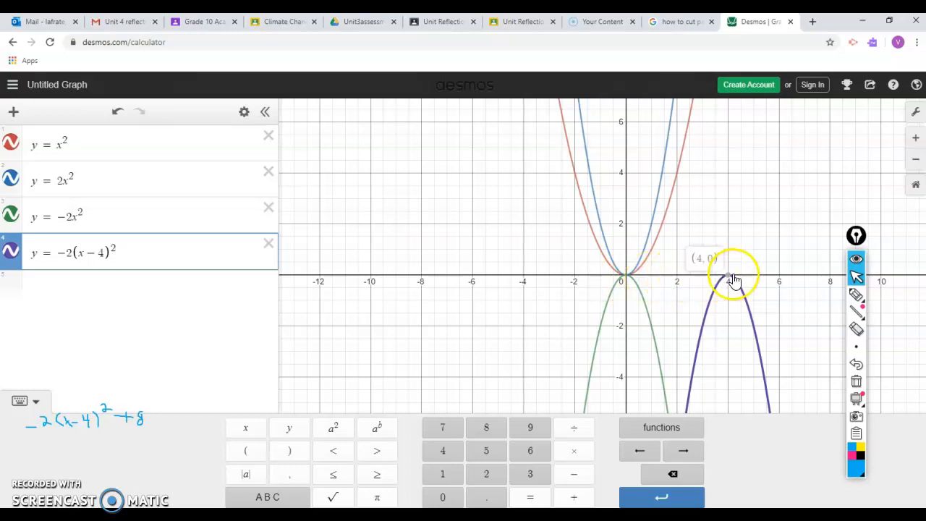
Copy y = −2(x−4)^2 into the fifth expression line and add the constant to make y = −2(x−4)^2+8.
left_click(32, 256)
left_click_drag(67, 257, 128, 257)
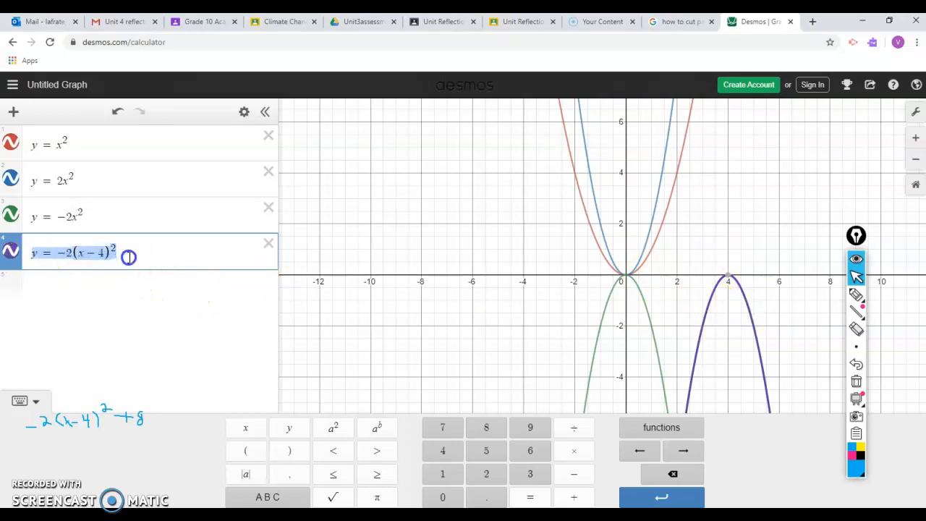
left_click(10, 290)
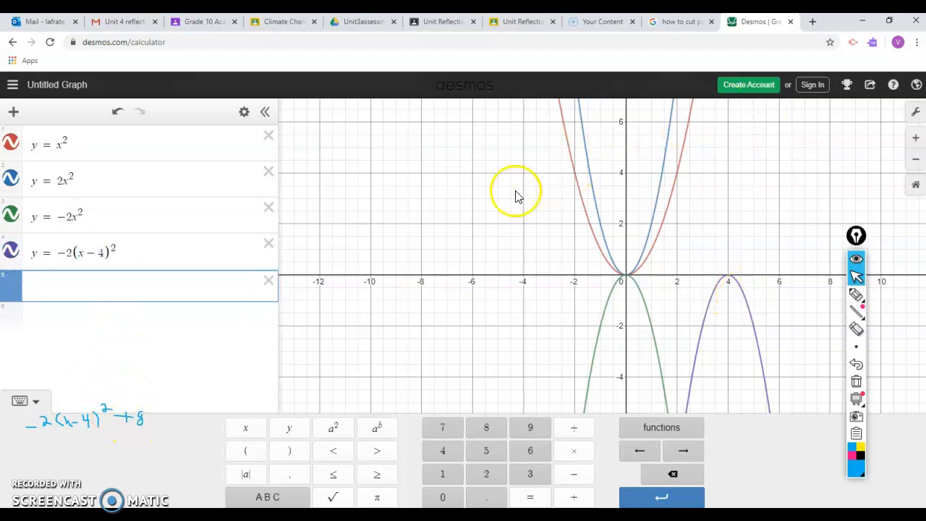
type("y=-2(x-4)^2")
type("+7")
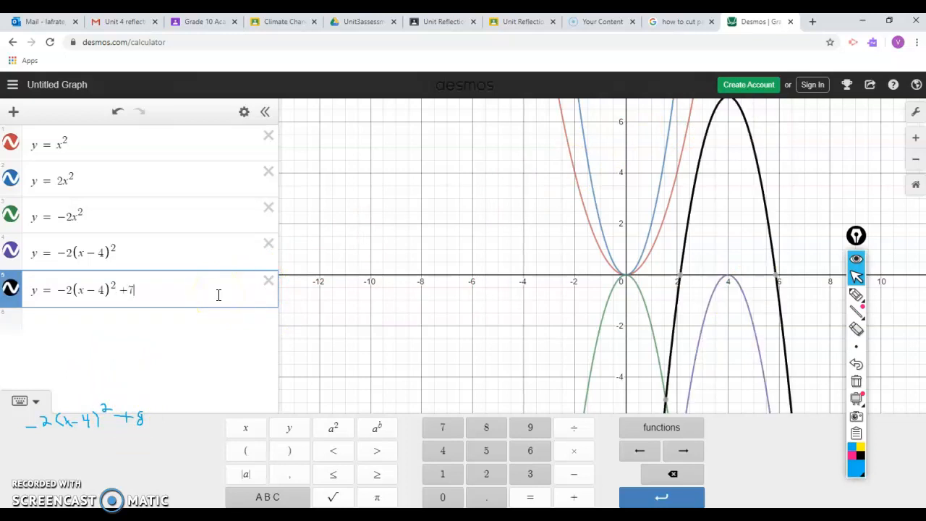
key("BackSpace")
type("8")
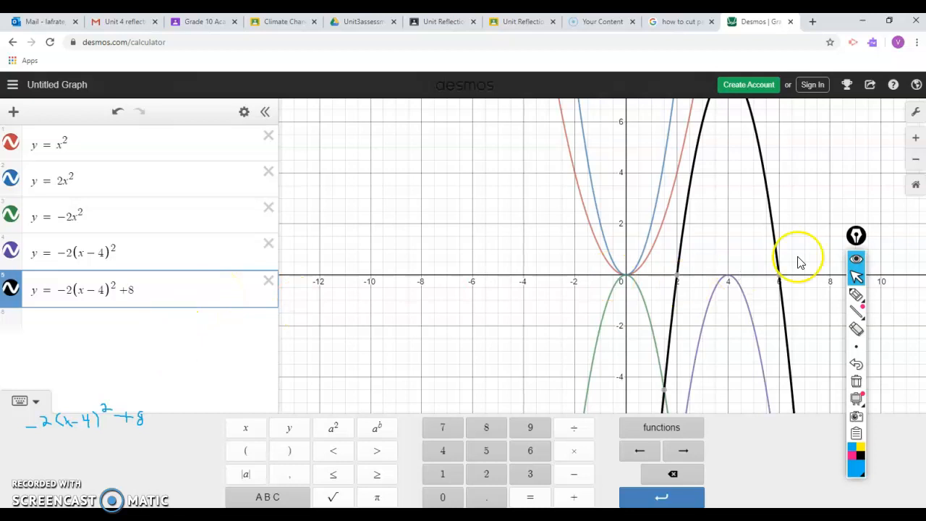
scroll(811, 262, "up", 2)
scroll(771, 263, "down", 5)
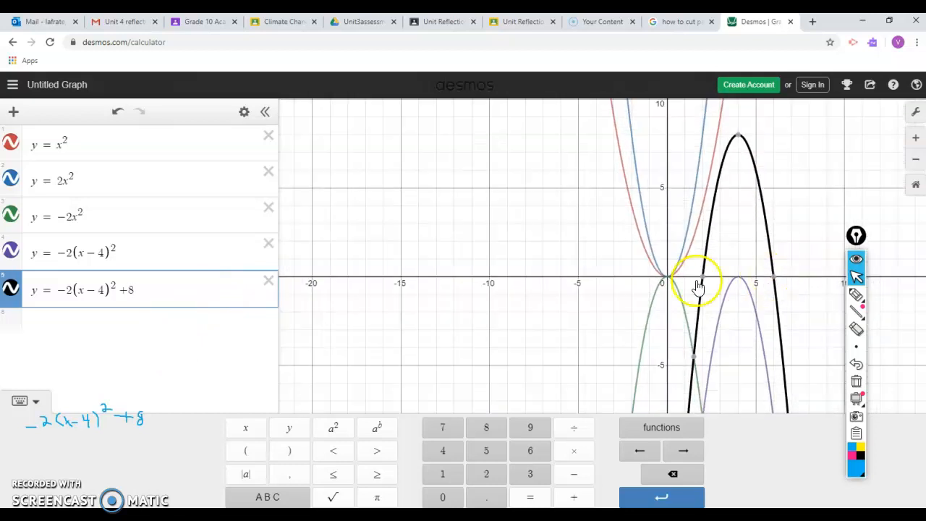
left_click(156, 352)
left_click(740, 280)
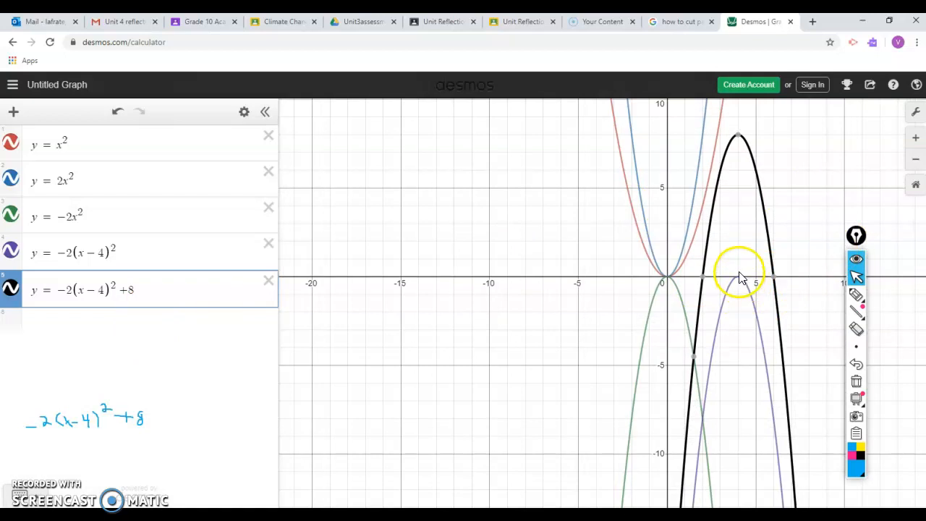
Examine the vertices of y = −2(x−4)^2 and y = −2(x−4)^2+8 and compare all five parabolas.
mouse_move(740, 145)
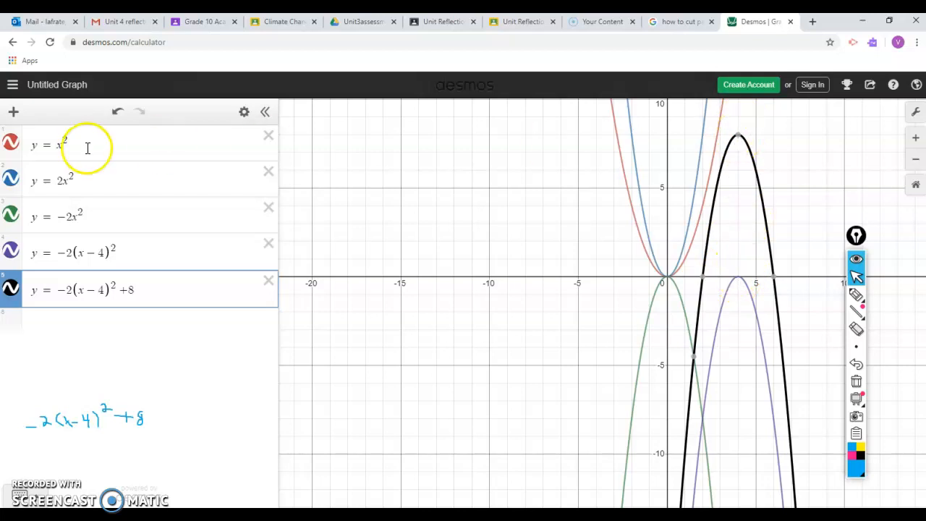
left_click(166, 256)
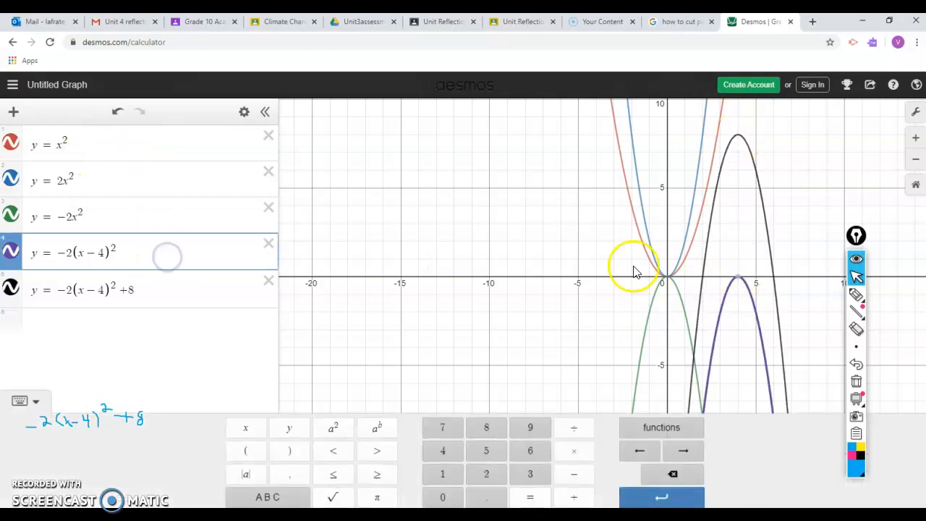
mouse_move(740, 282)
mouse_move(739, 289)
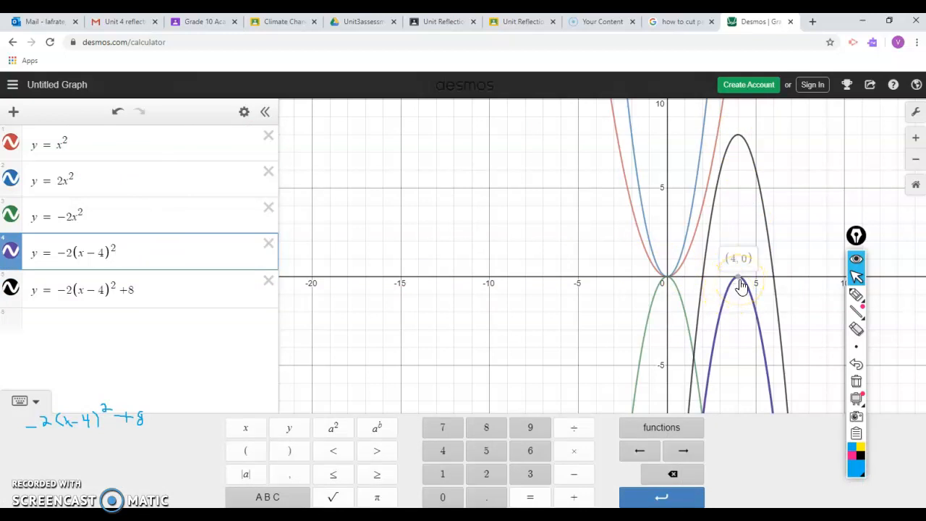
left_click(163, 279)
left_click(736, 137)
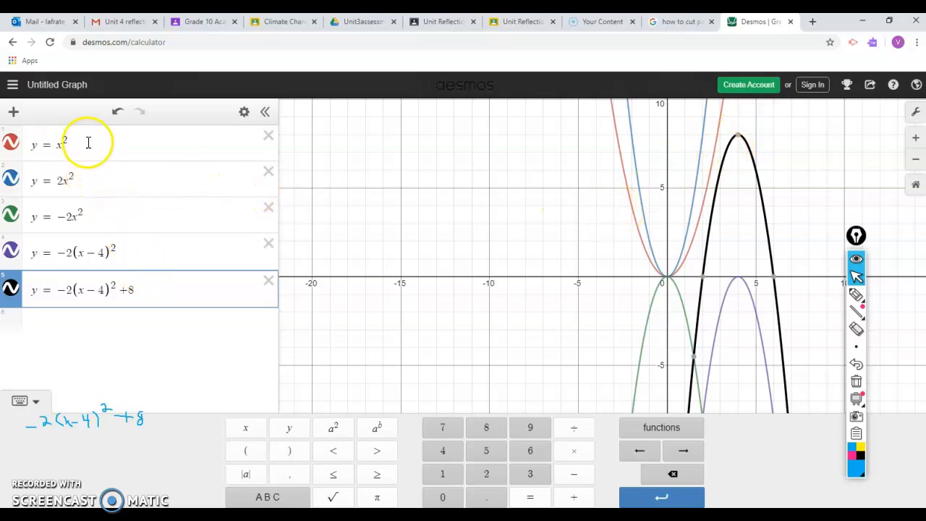
scroll(646, 215, "down", 5)
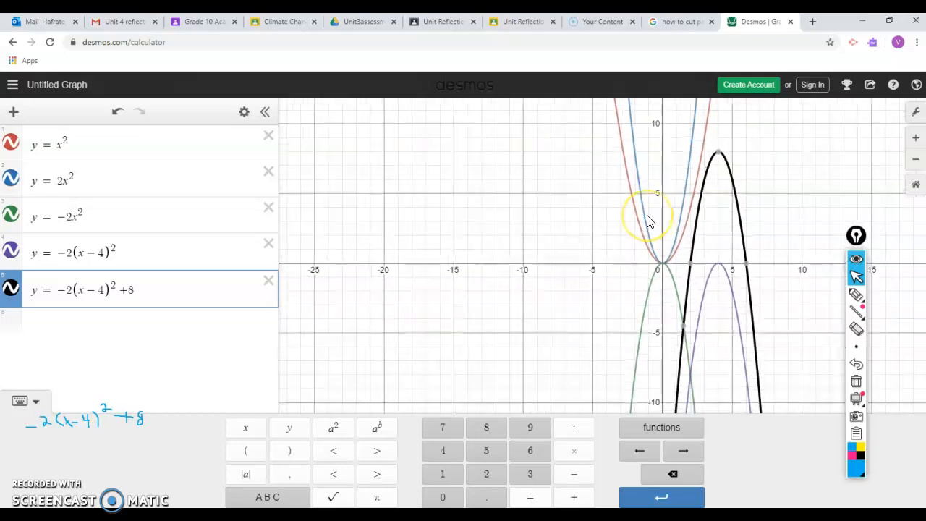
scroll(647, 221, "down", 3)
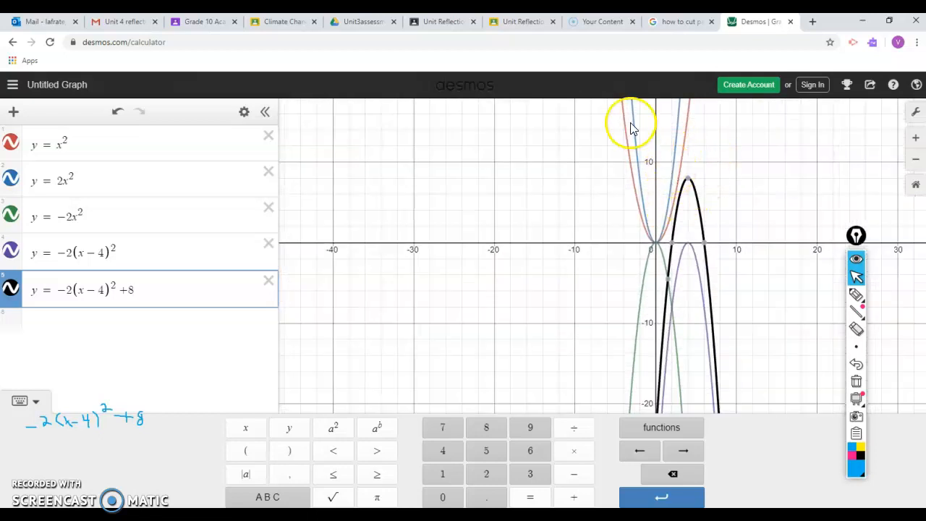